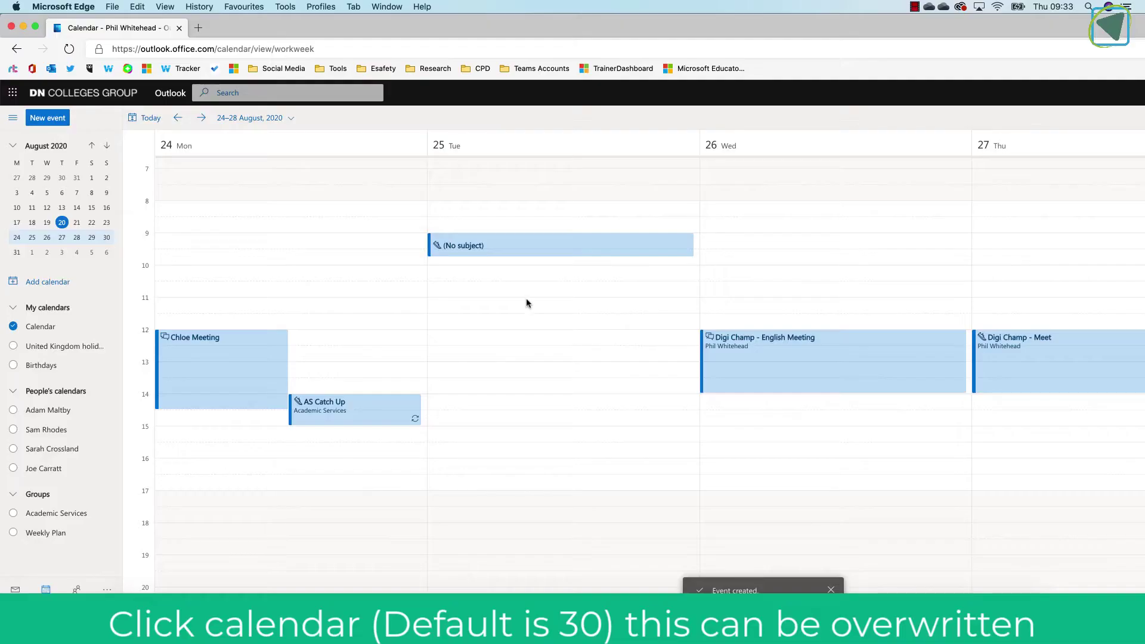
Step: Save a 10:00–10:15 event on Tuesday 25 August without a title, despite the missing-title prompt
click(521, 274)
click(934, 268)
text(10:15)
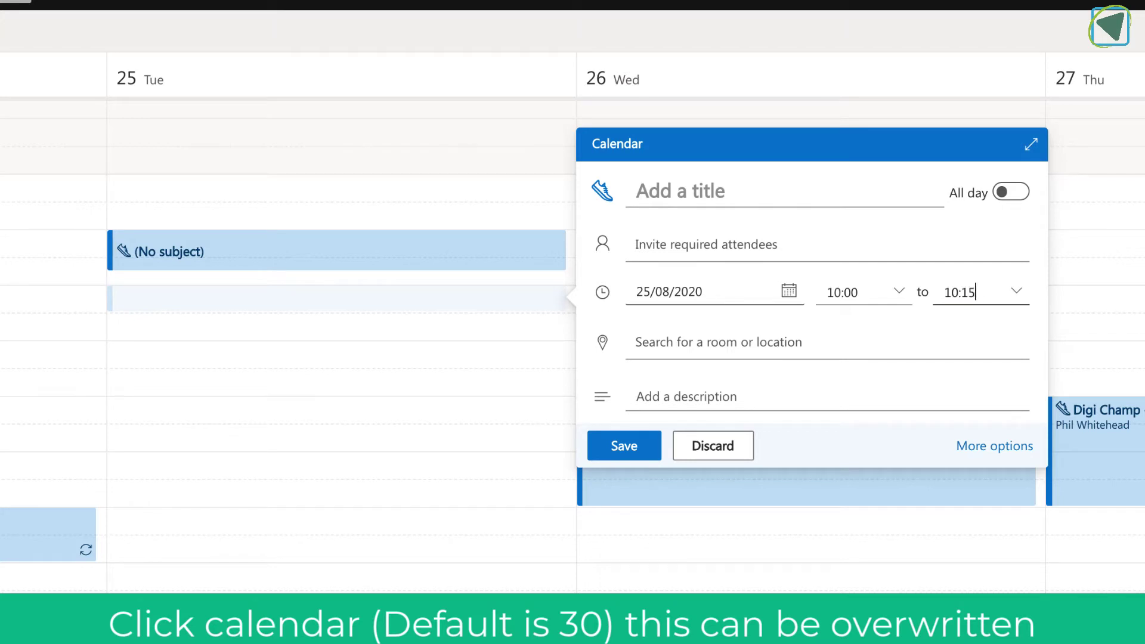
click(628, 446)
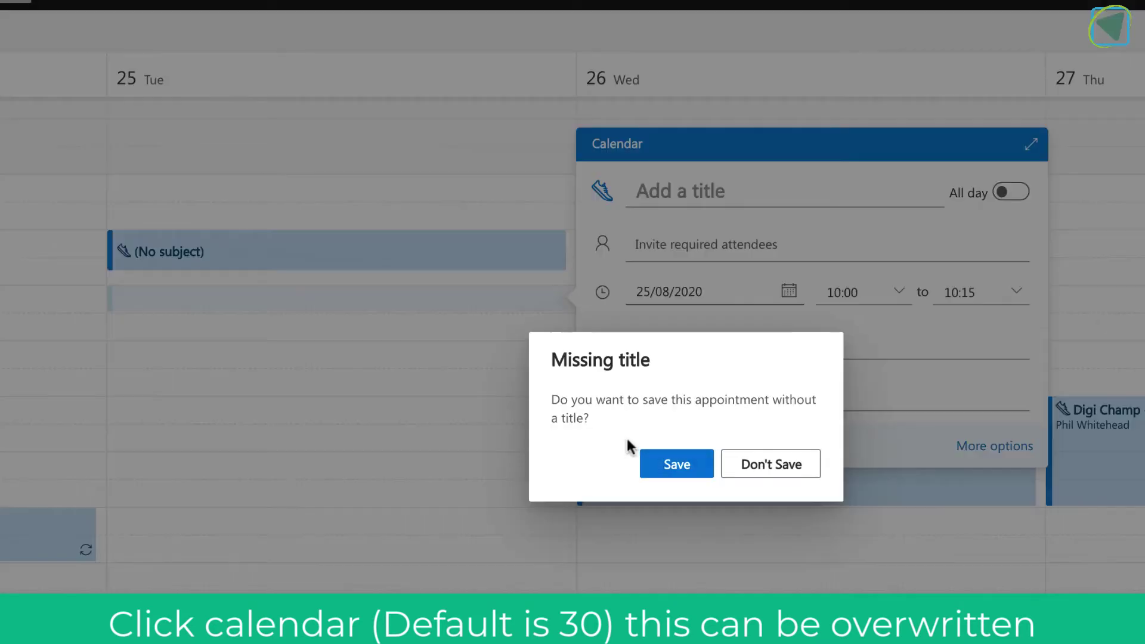
click(676, 467)
click(162, 288)
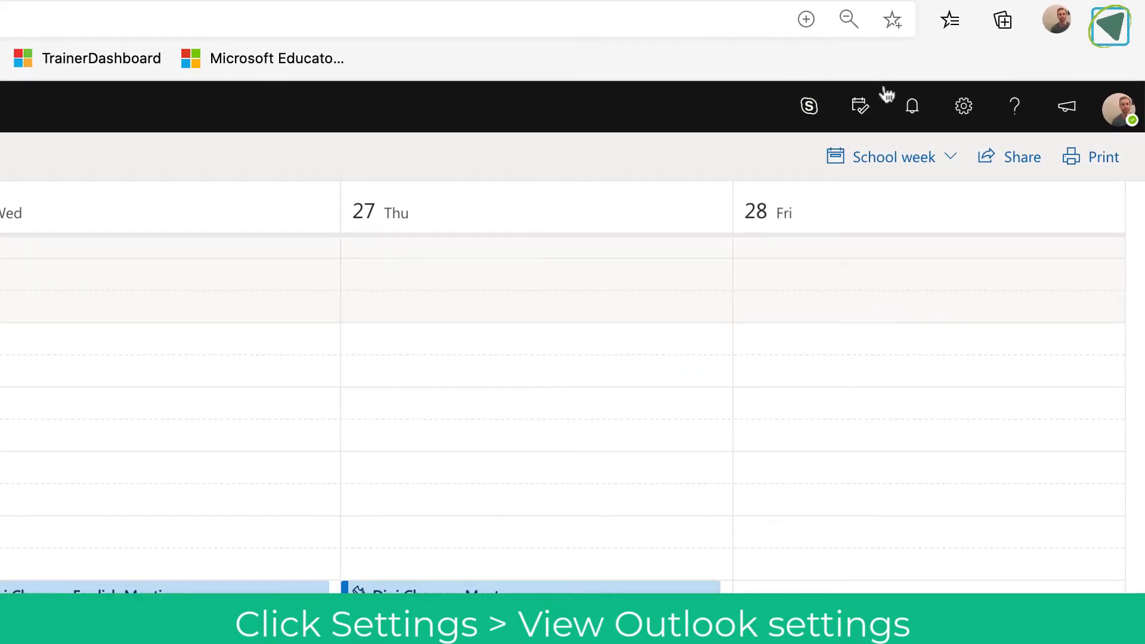
Step: Open the Calendar > View page of the full Outlook settings from the gear menu
click(964, 118)
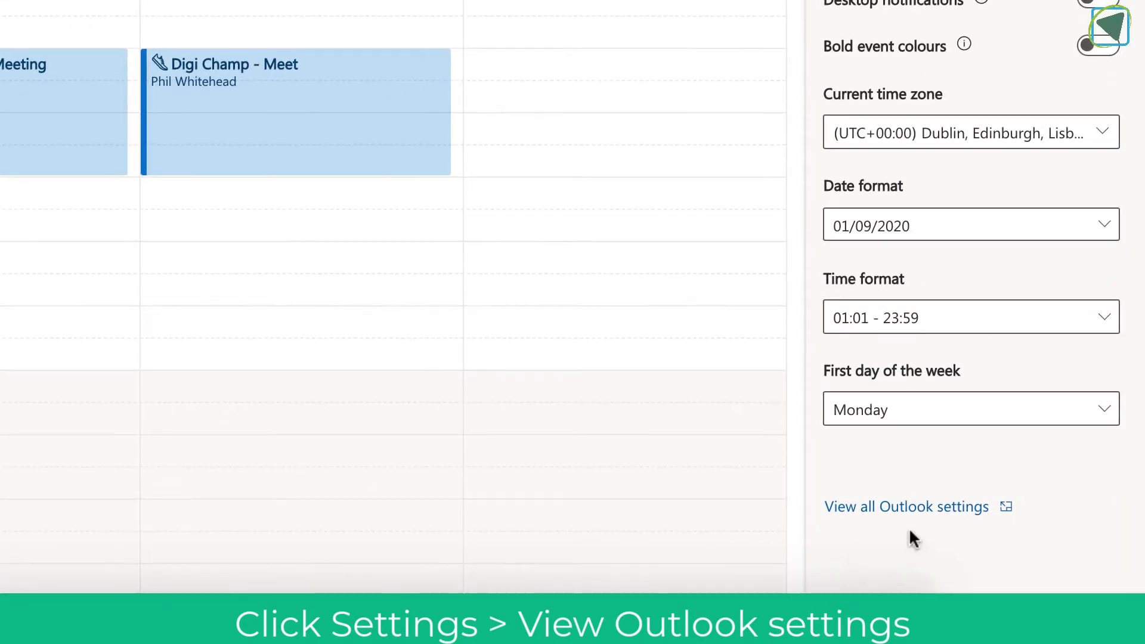
click(911, 509)
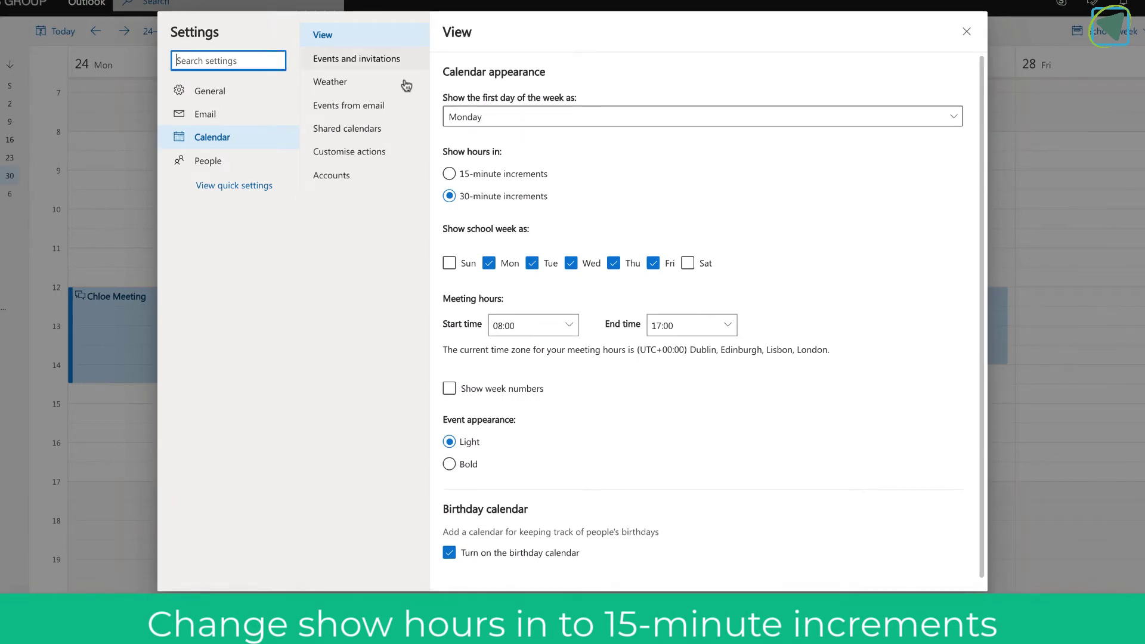
Step: Save 'Show hours in' as 15-minute increments and close Settings back to the week view
click(450, 176)
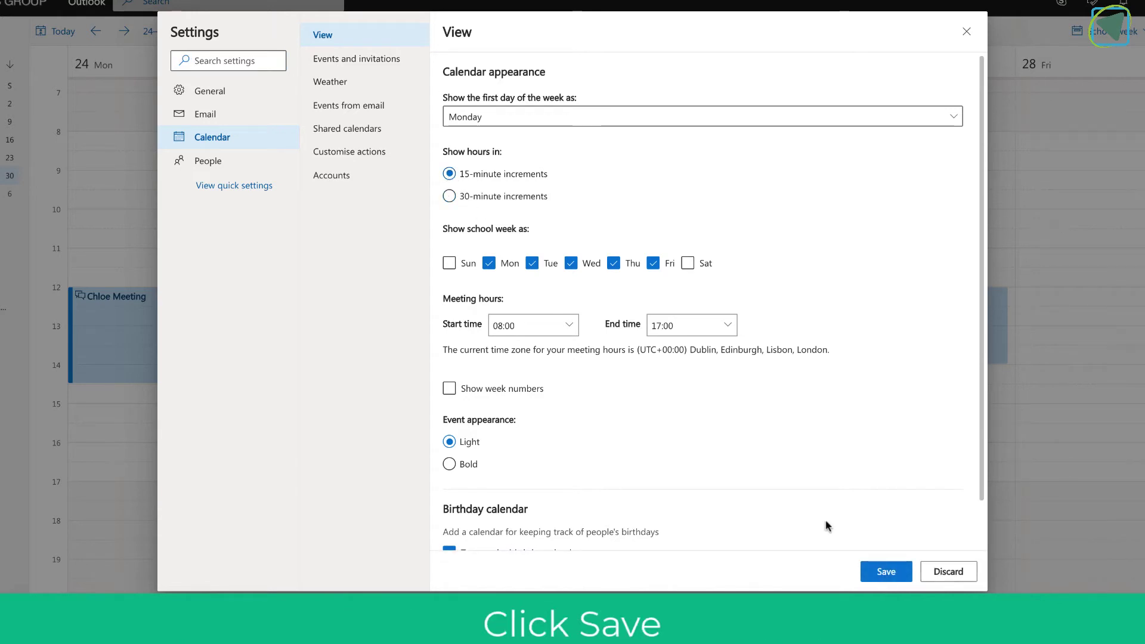
click(904, 575)
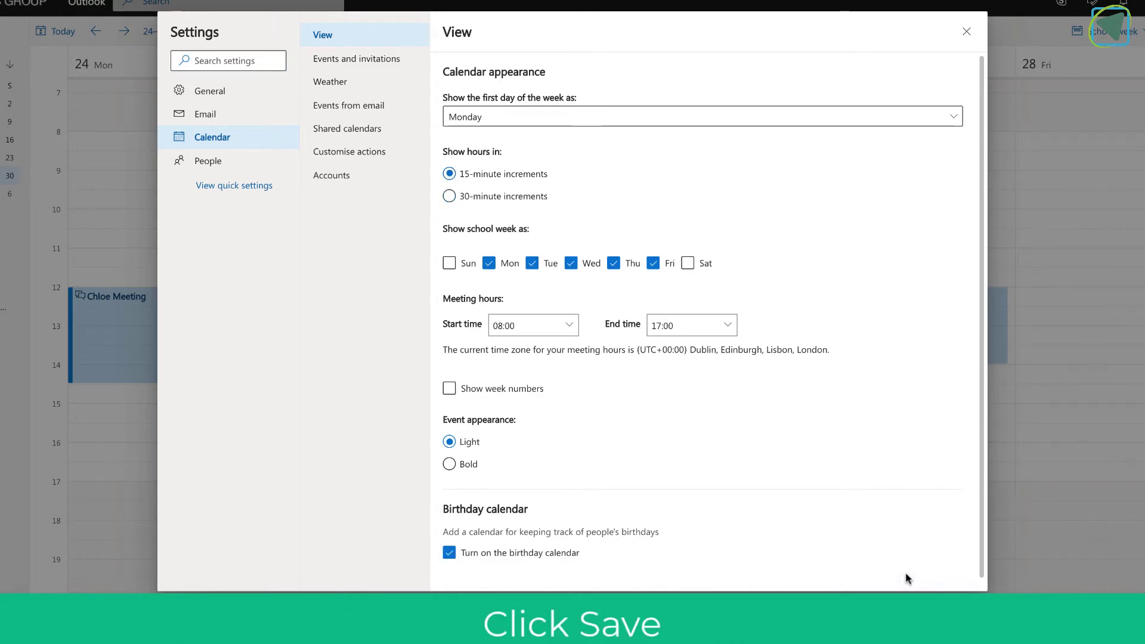
scroll(901, 557, down, 1)
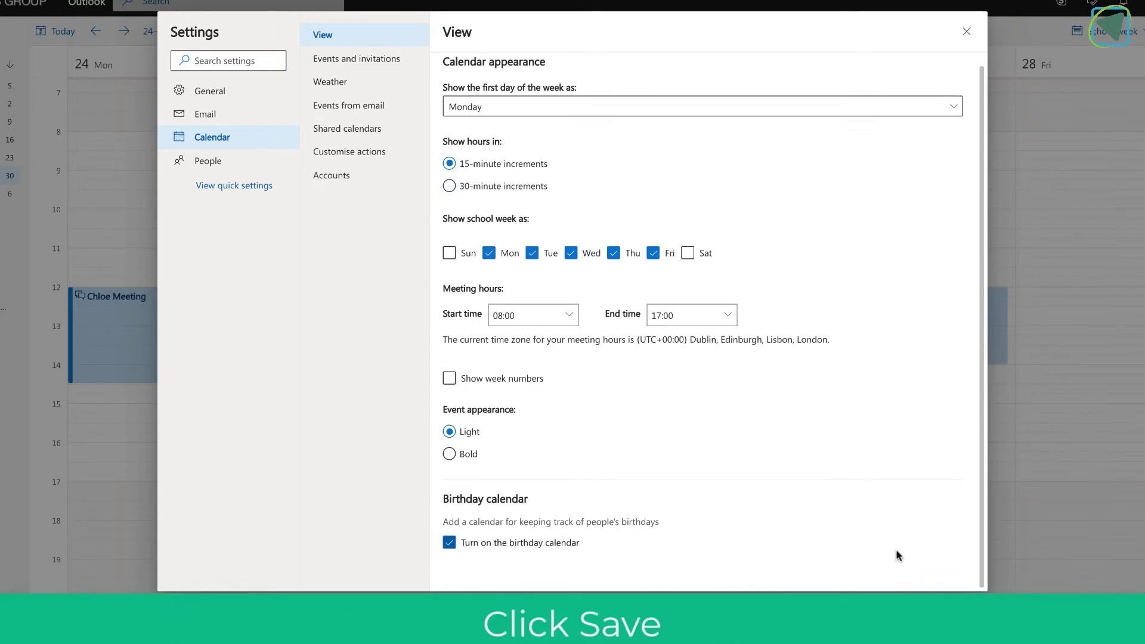
click(967, 34)
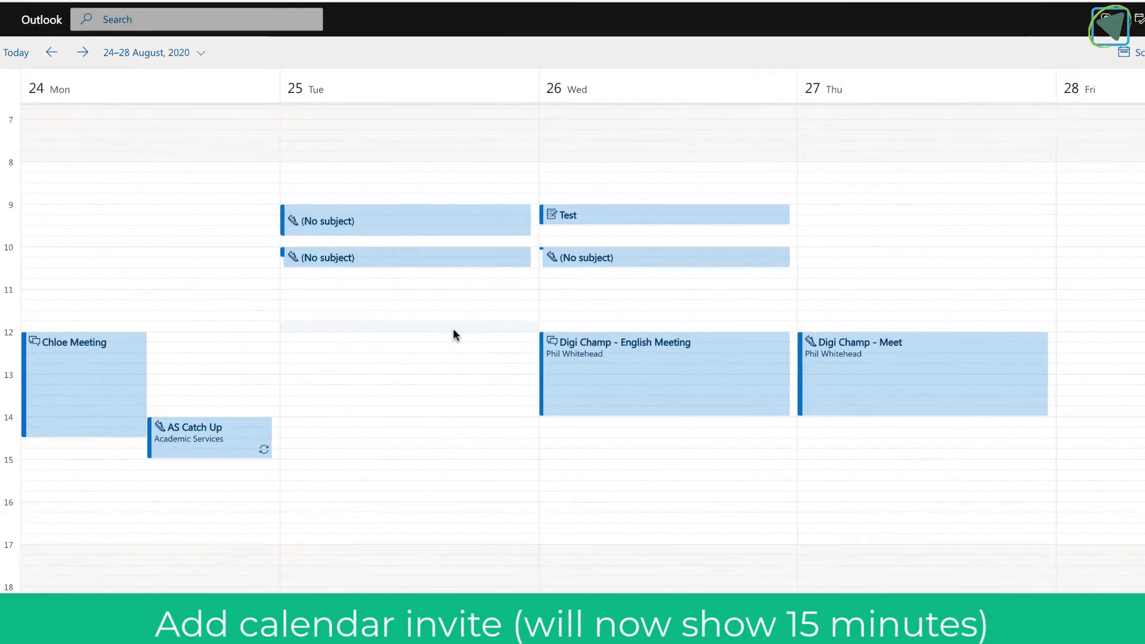
Step: Save an untitled 11:45–12:00 event on Tuesday 25 August, then deselect it
click(395, 327)
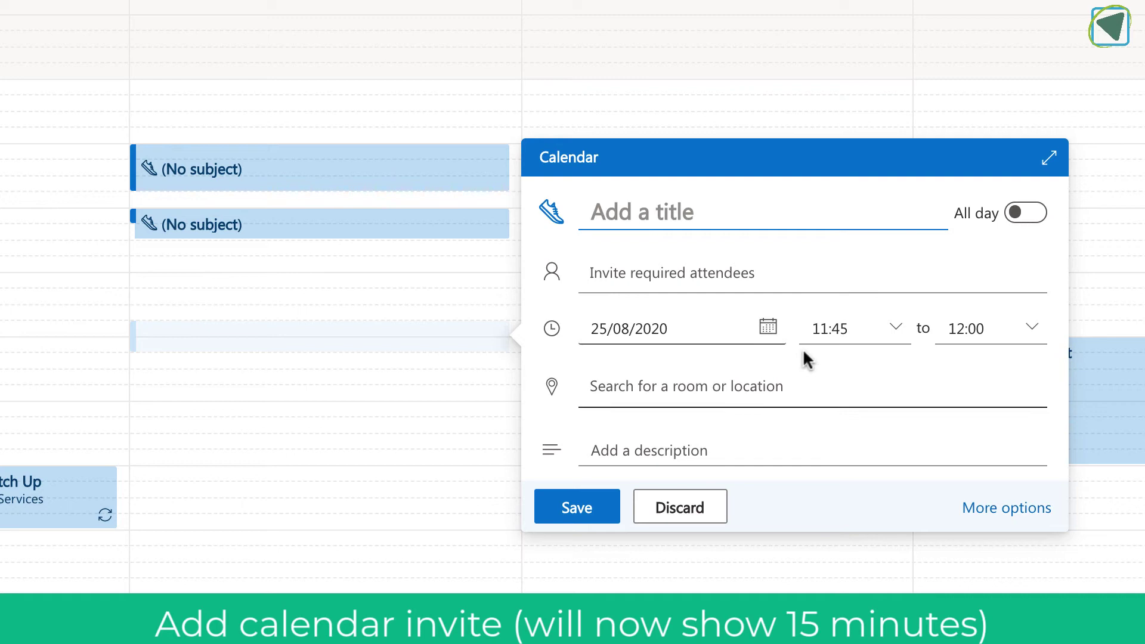
click(556, 514)
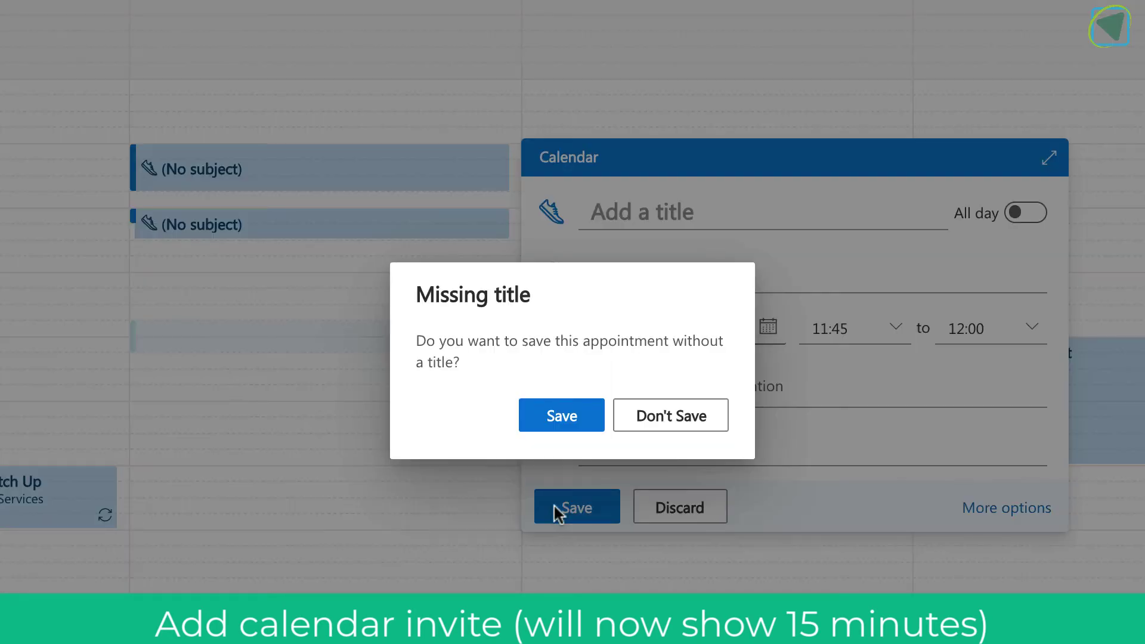
click(562, 422)
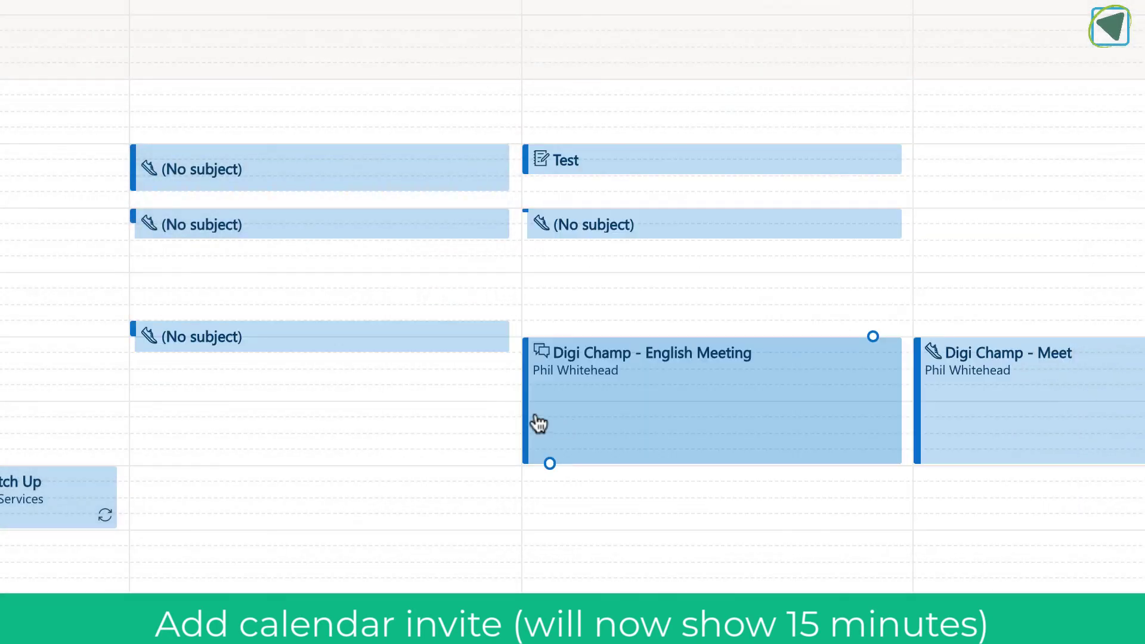
click(526, 305)
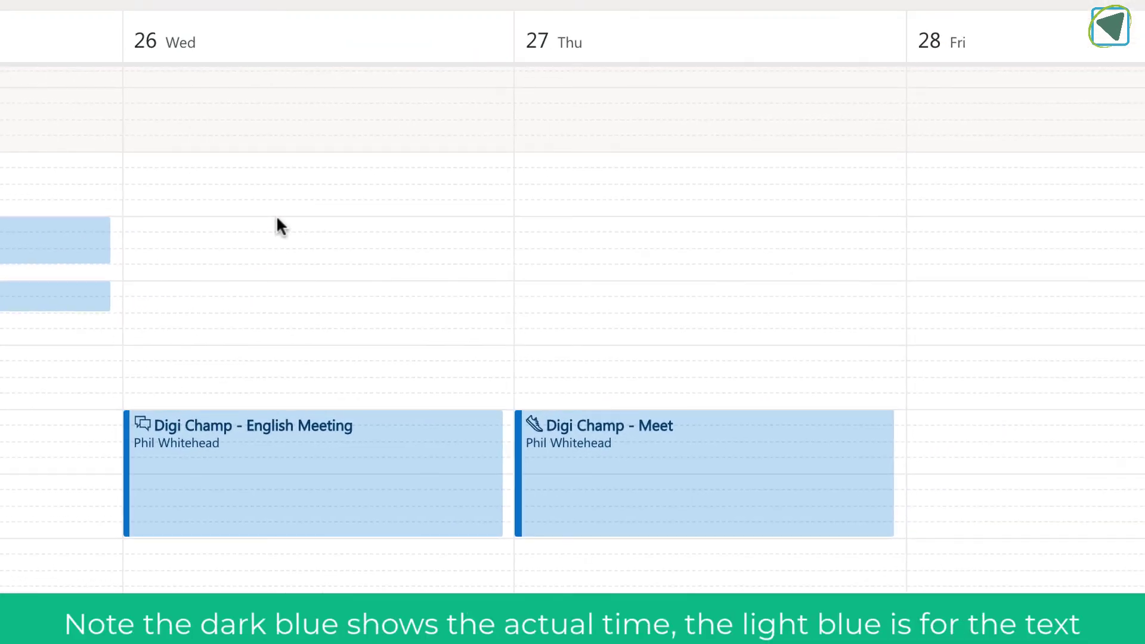
Step: Save an untitled event in Wednesday 26 August's 9:00 slot
click(276, 226)
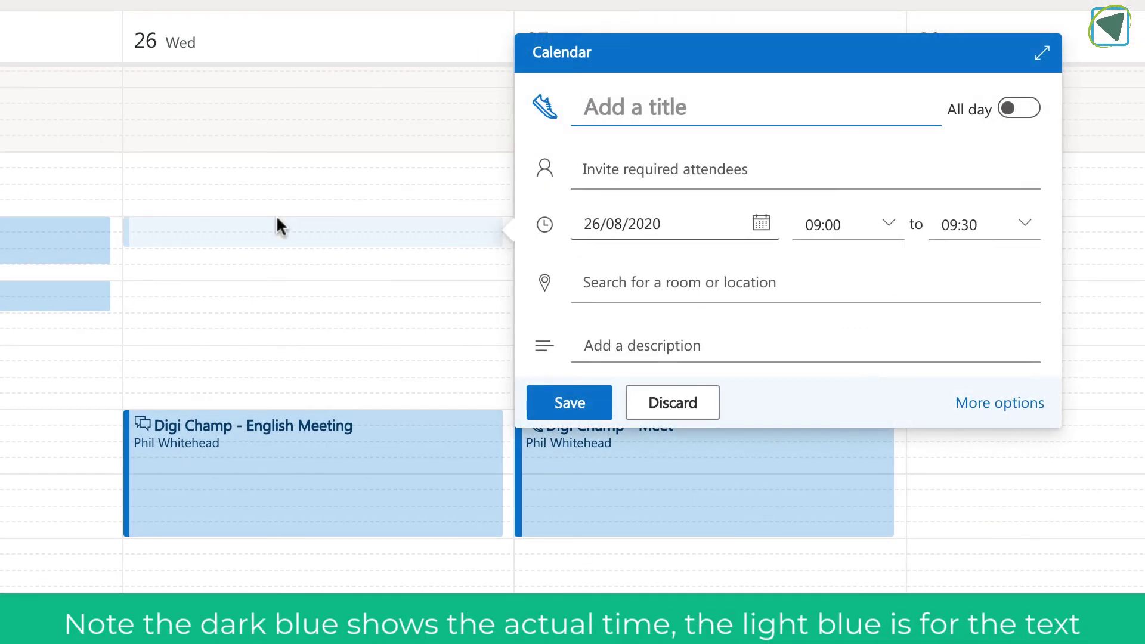
click(582, 410)
click(159, 487)
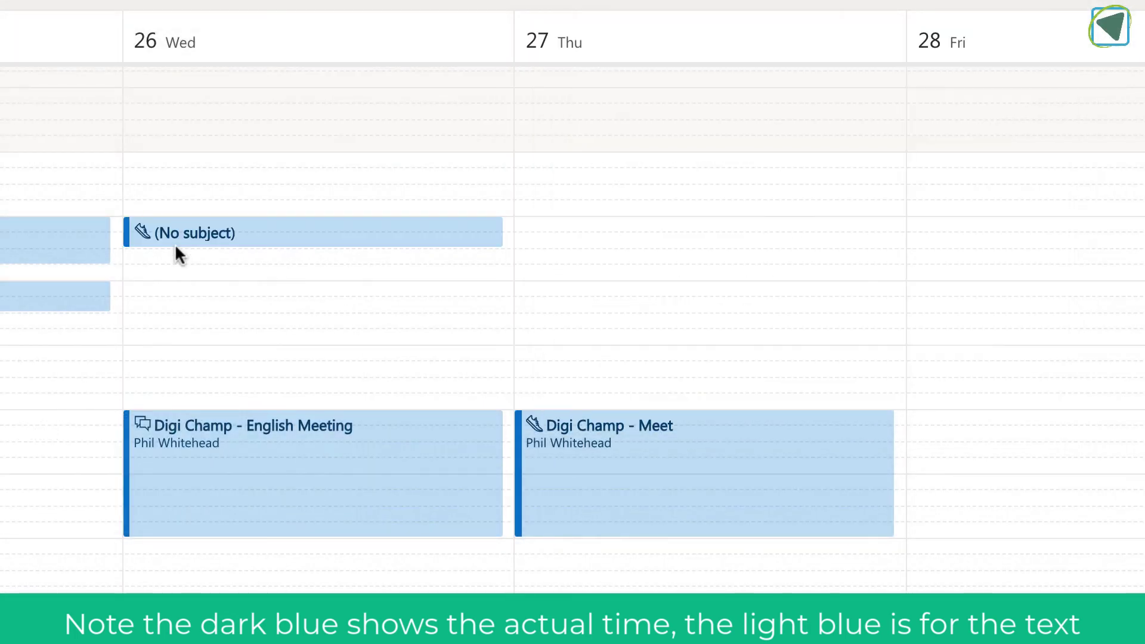
Step: Shorten the Wednesday event to end at 9:15 and confirm its 9:00–9:15 times
drag(161, 247, 164, 231)
click(126, 235)
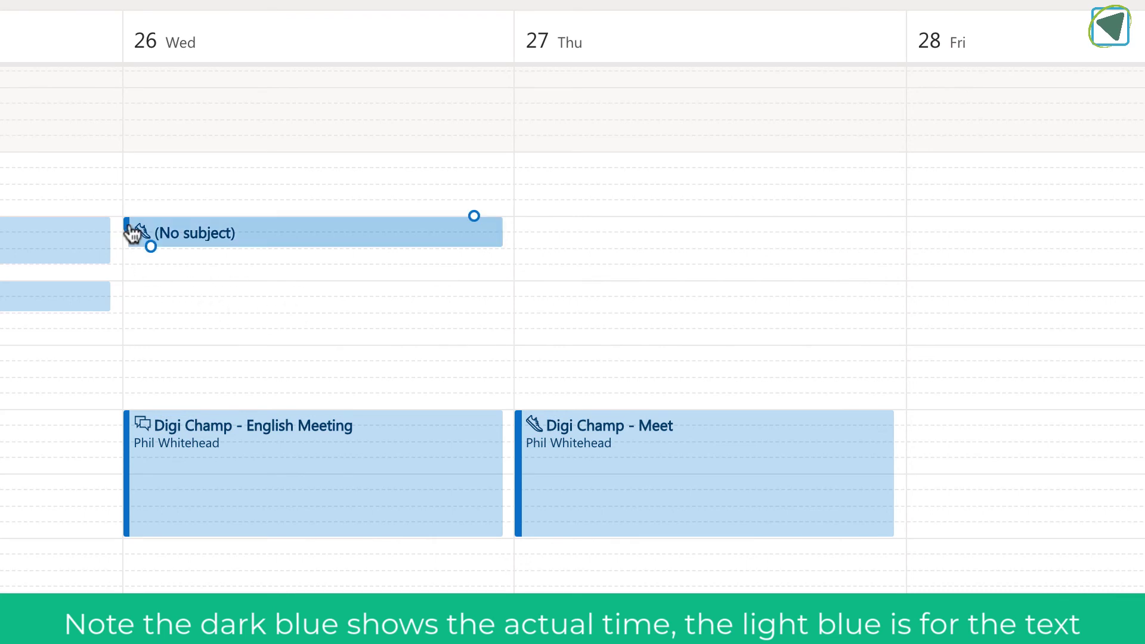
click(126, 234)
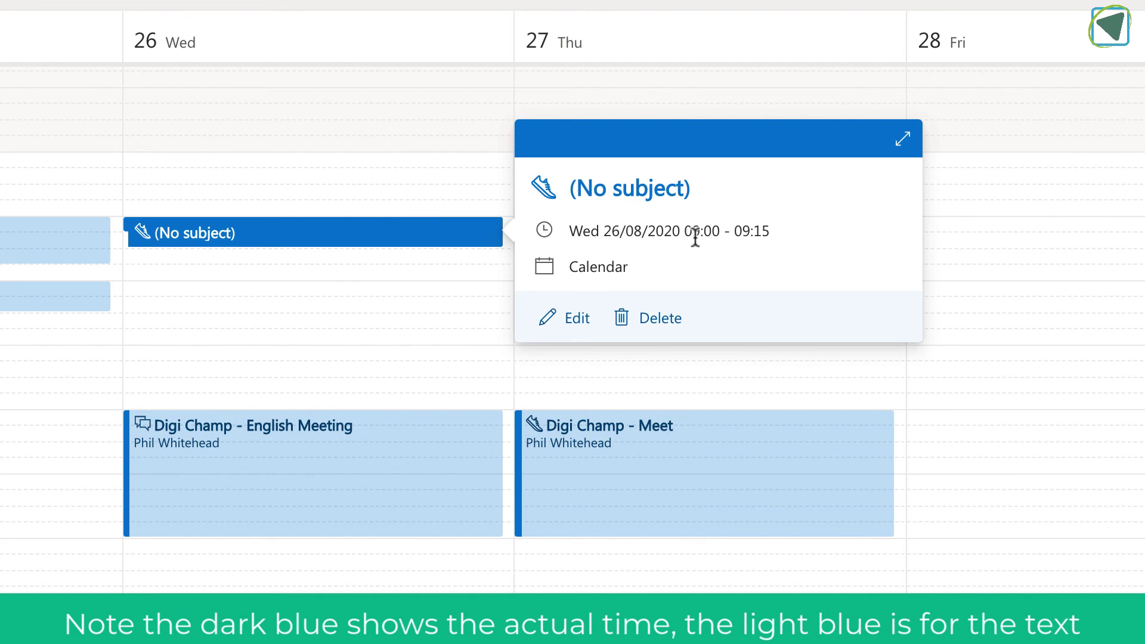
click(213, 280)
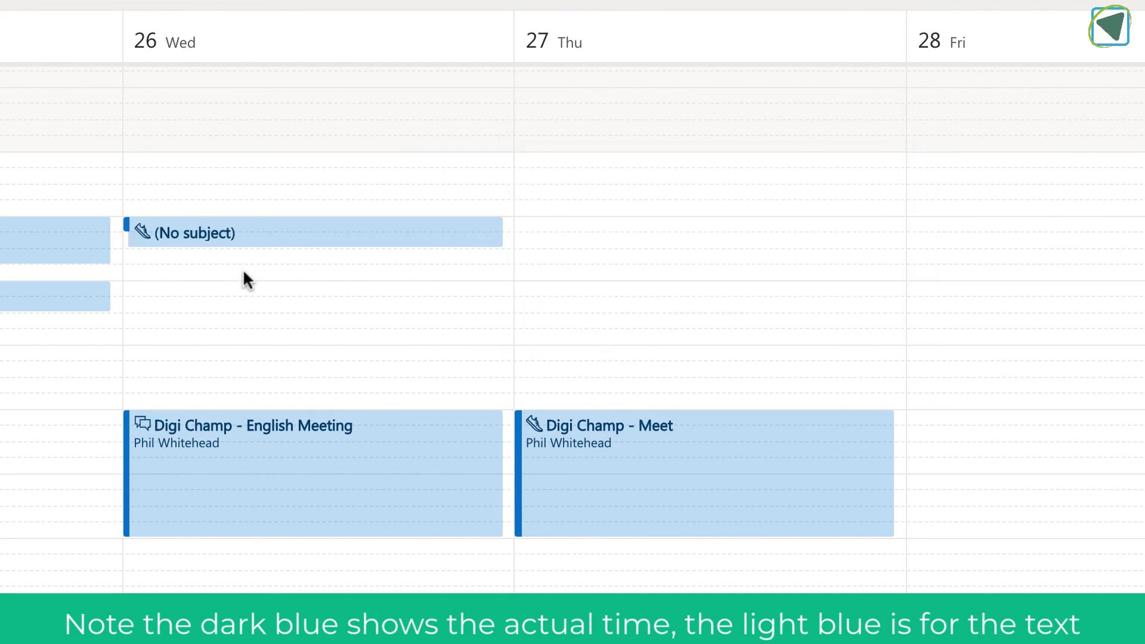